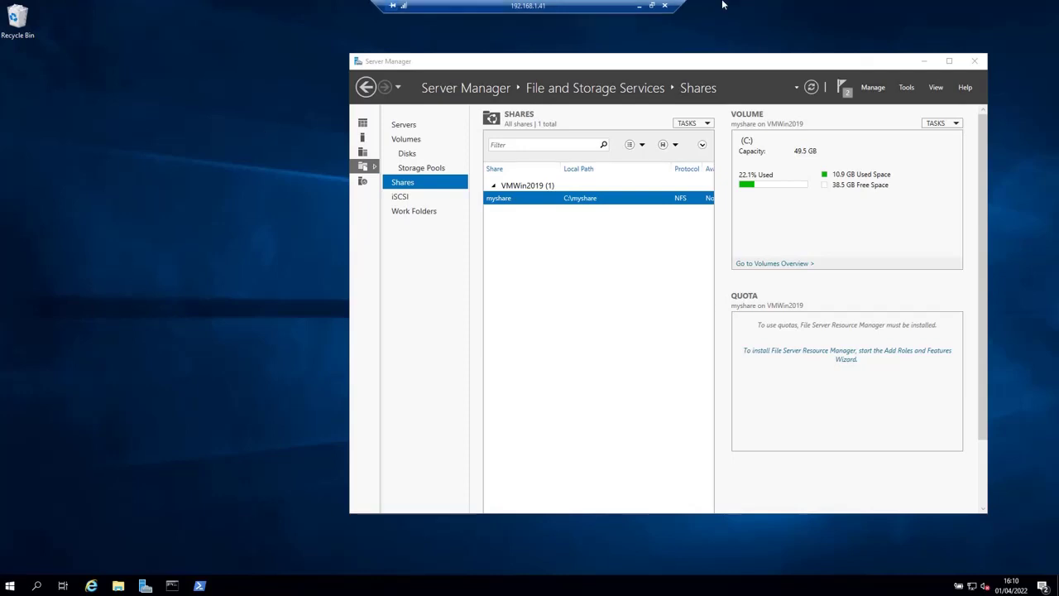
Step: Bring Server Manager to the front and nudge it left, keeping the myshare shares list visible
{"action": "left_click", "coordinate": [788, 64]}
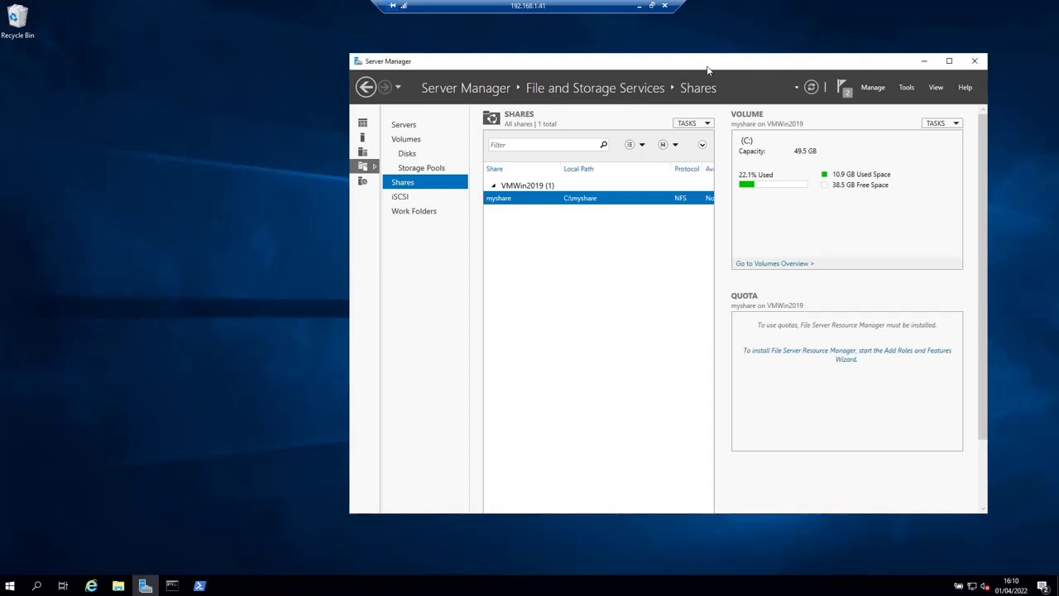
{"action": "left_click_drag", "start_coordinate": [710, 72], "coordinate": [658, 75]}
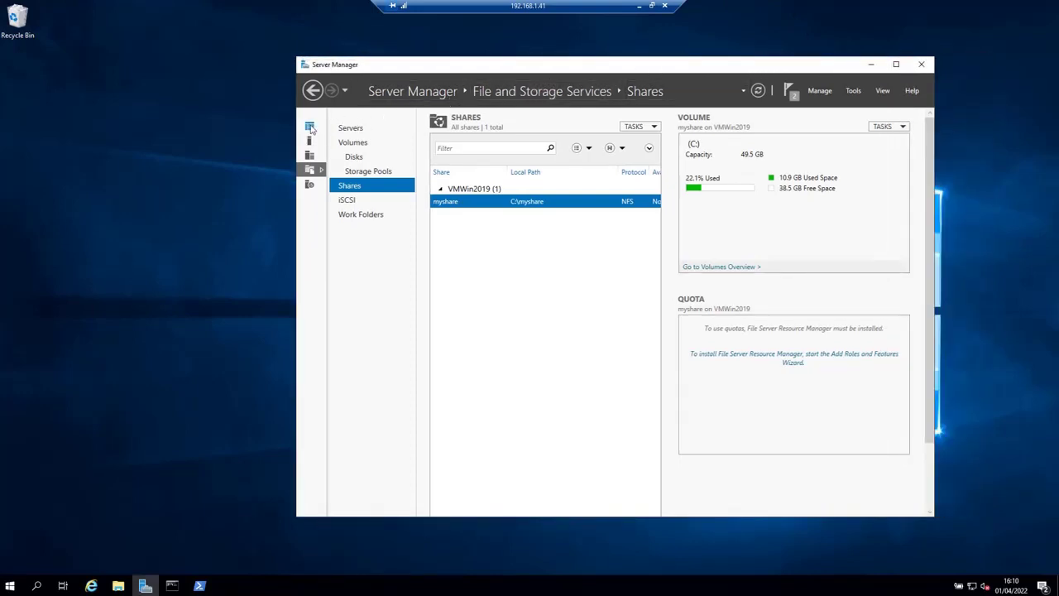
Step: Return to the Server Manager Dashboard and launch the Add Roles and Features wizard
{"action": "left_click", "coordinate": [311, 129]}
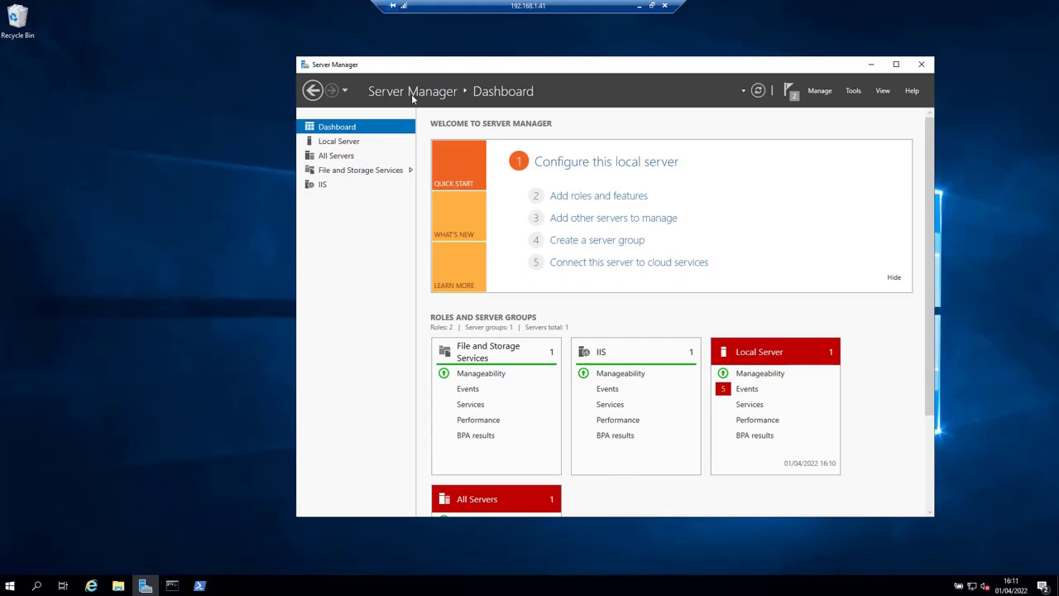
{"action": "left_click", "coordinate": [606, 200]}
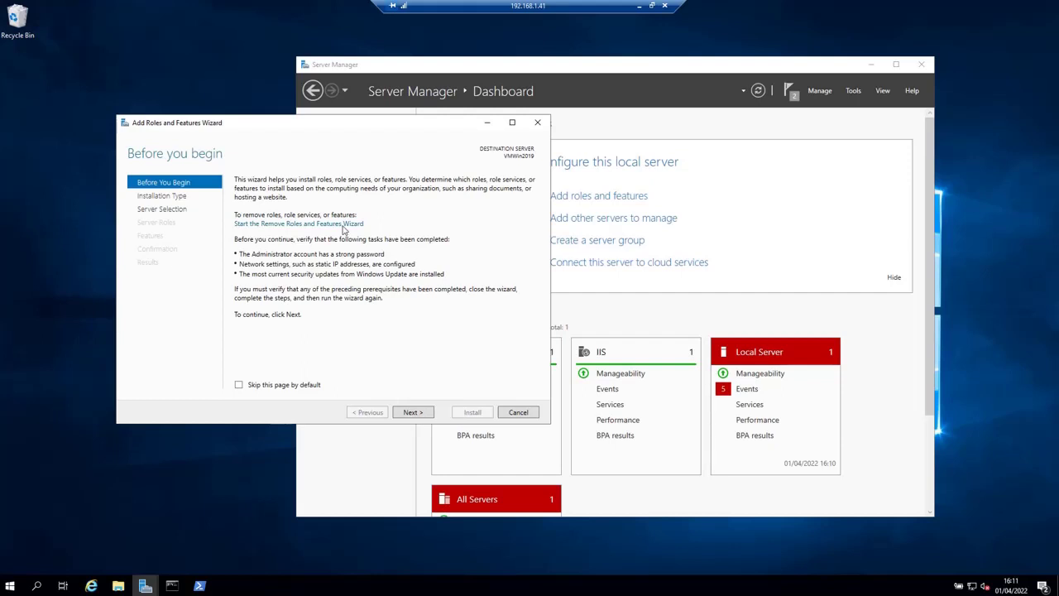
Step: Keep role-based installation on VMWin2019 with no role changes and advance to the Features page
{"action": "left_click", "coordinate": [415, 411]}
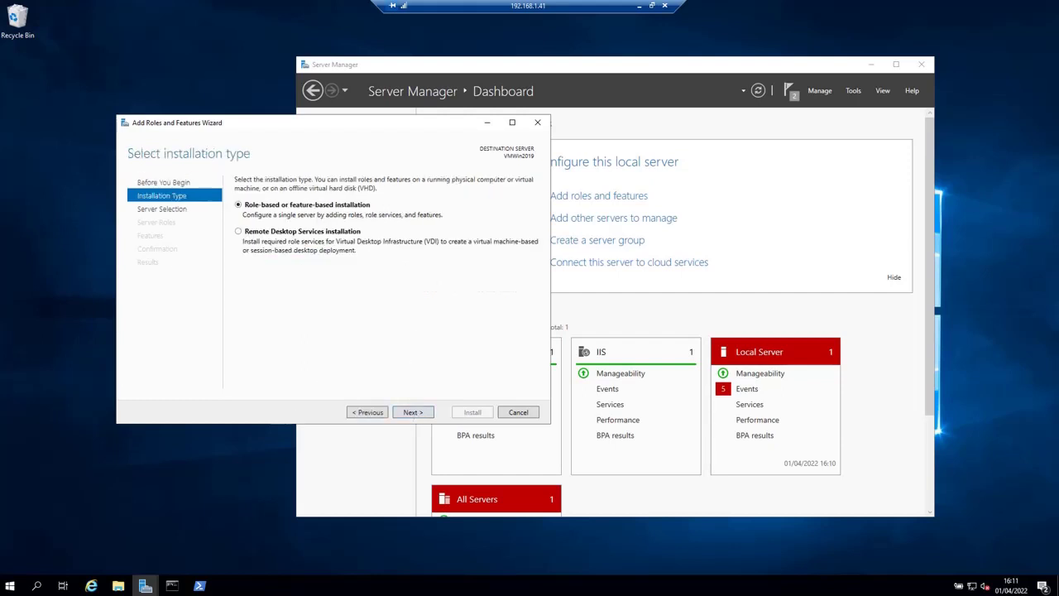
{"action": "left_click", "coordinate": [416, 416]}
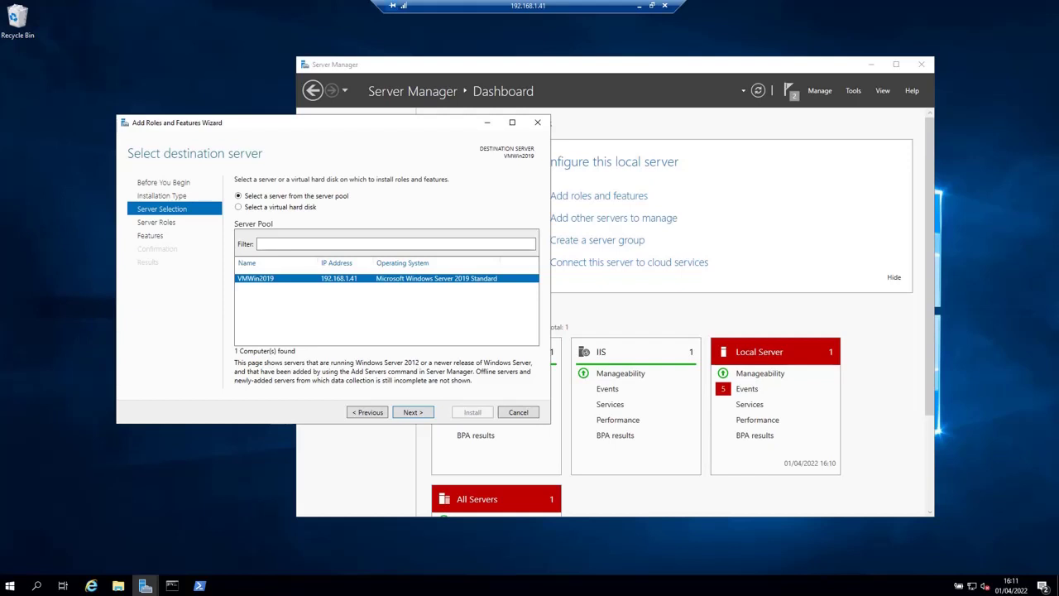
{"action": "left_click", "coordinate": [412, 412]}
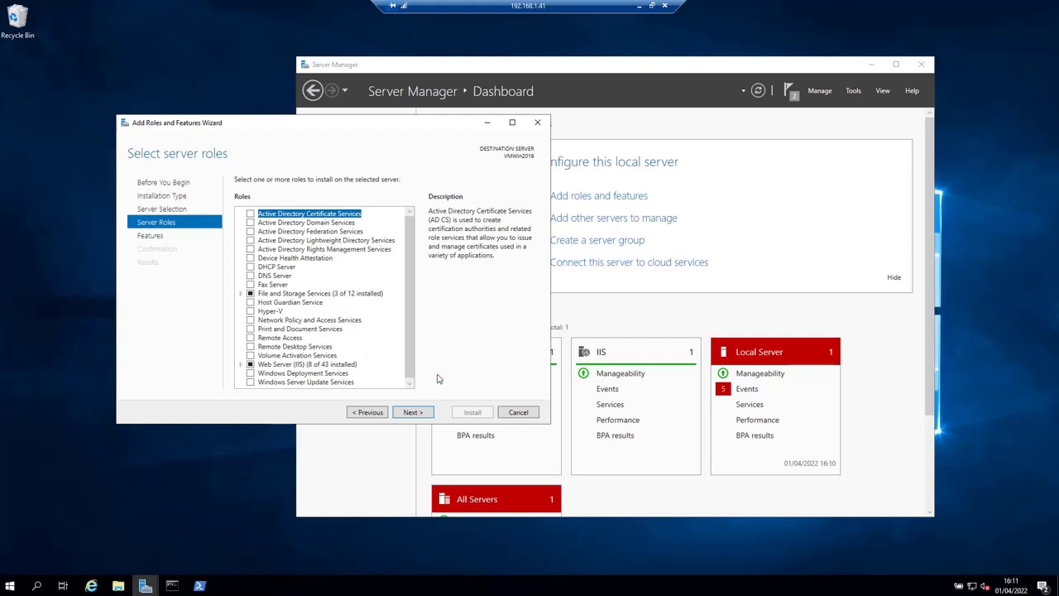
{"action": "left_click", "coordinate": [413, 418]}
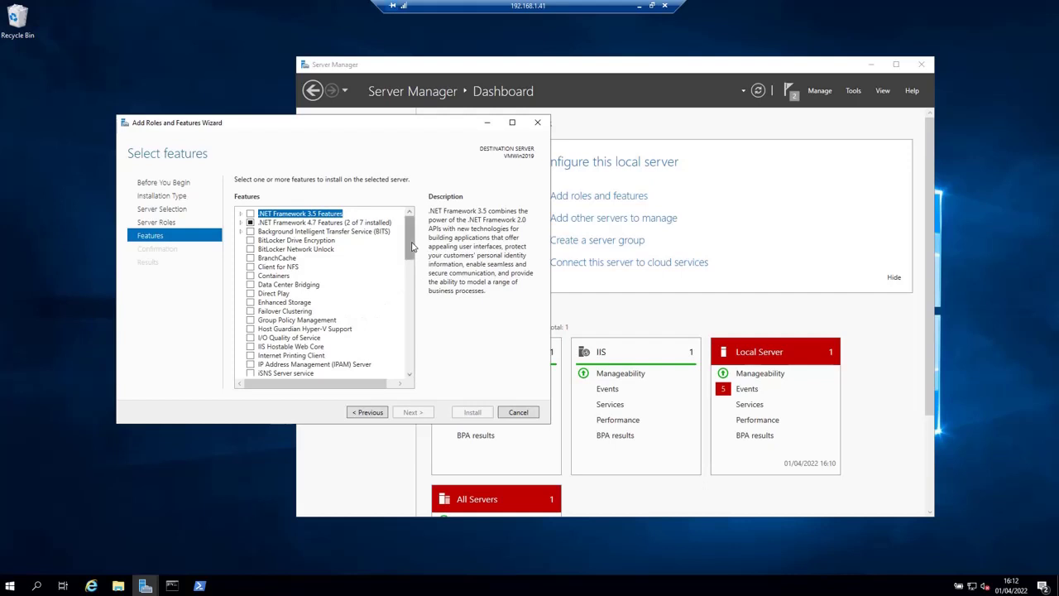
Step: Tick Client for NFS in the Features list and continue to the confirmation page
{"action": "left_click", "coordinate": [296, 267]}
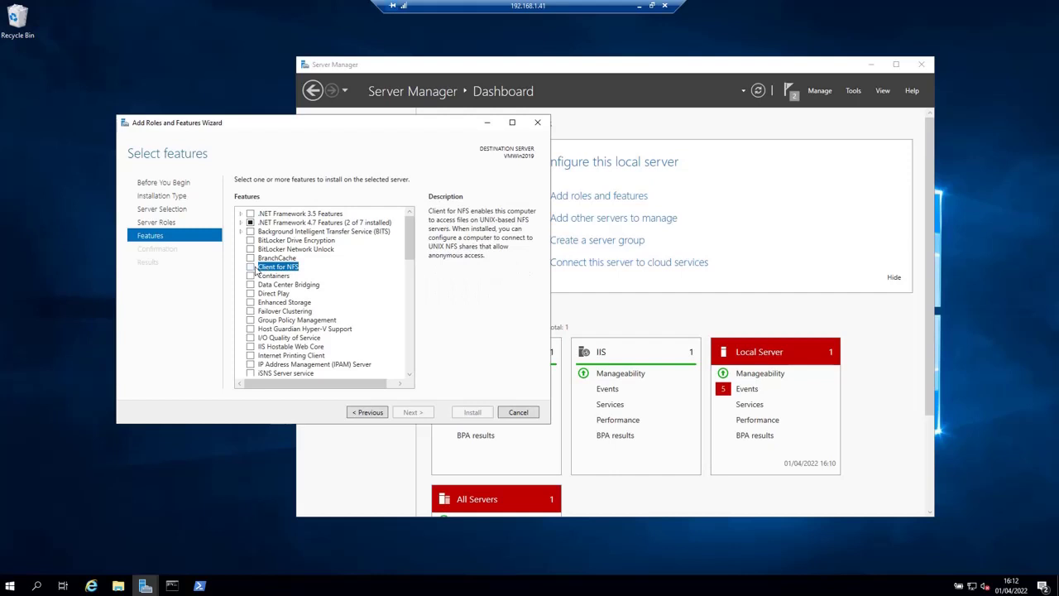
{"action": "left_click", "coordinate": [251, 267]}
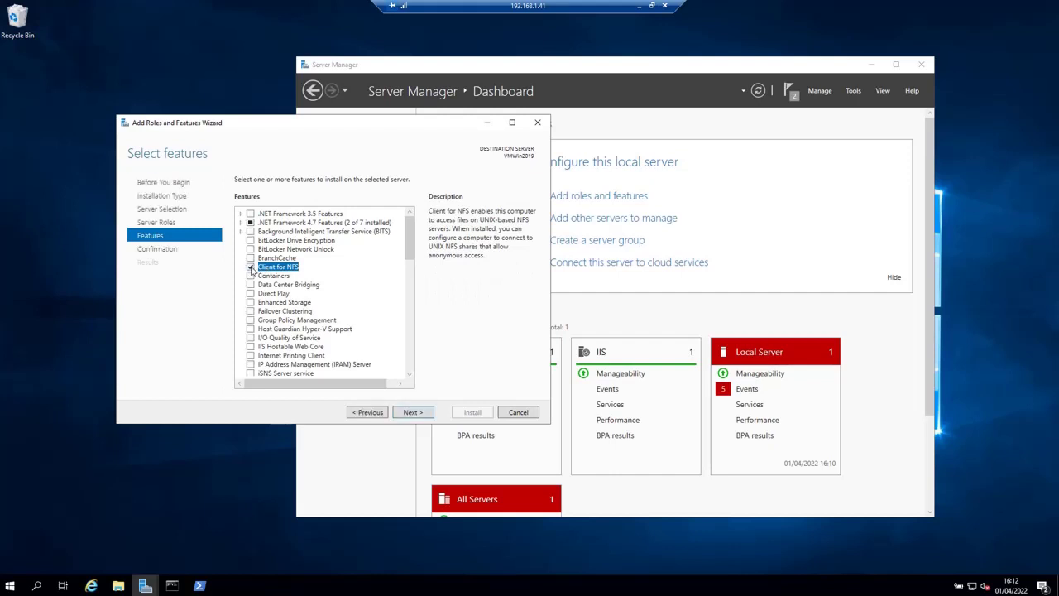
{"action": "left_click", "coordinate": [414, 413]}
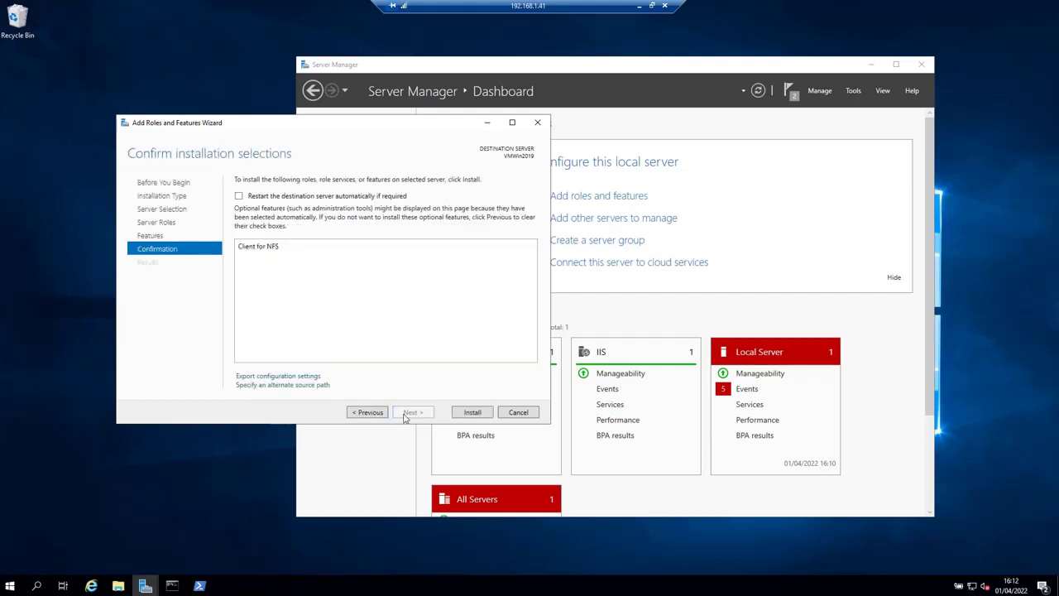
Step: Install Client for NFS on VMWin2019, then close the wizard once installation succeeds
{"action": "left_click", "coordinate": [473, 414]}
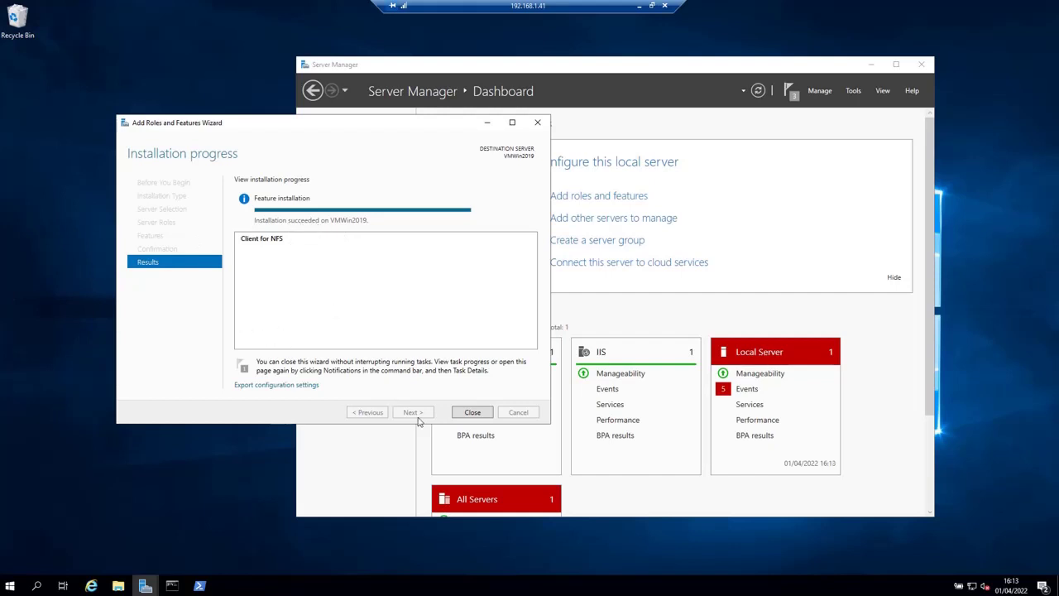
{"action": "left_click", "coordinate": [472, 412]}
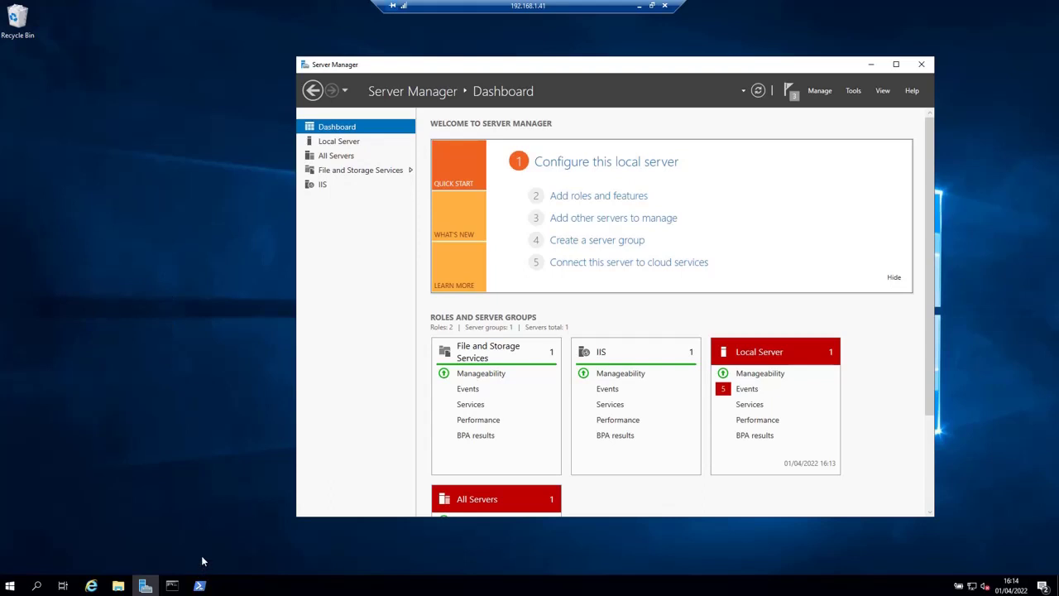
Step: In PowerShell, run mount.exe 192.168.1.41:/myshare Z:\ to map the NFS export as drive Z:
{"action": "left_click", "coordinate": [205, 586]}
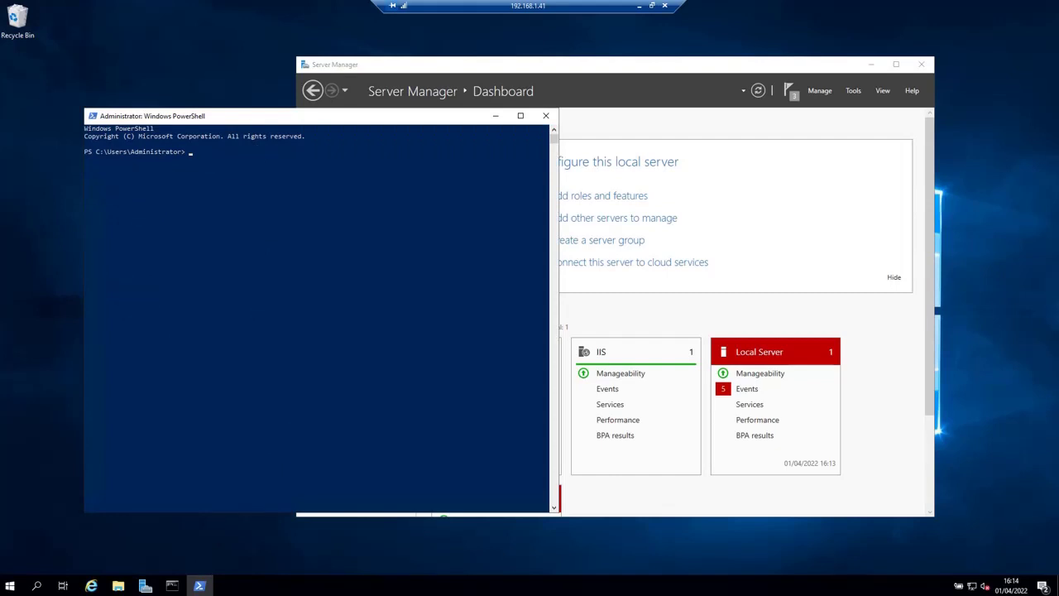
{"action": "left_click", "coordinate": [290, 269]}
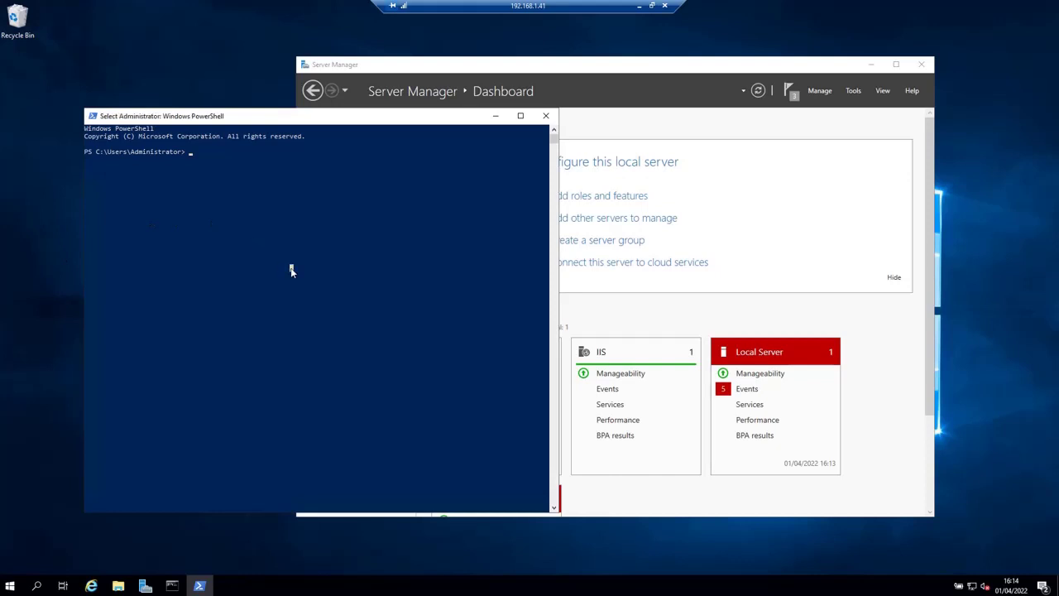
{"action": "type", "text": "moun"}
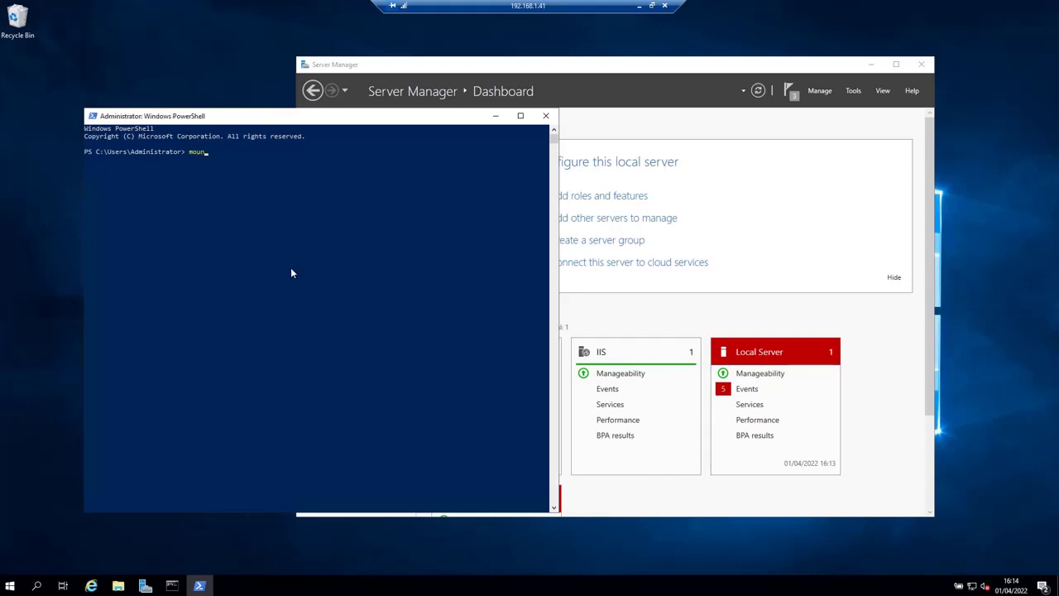
{"action": "type", "text": "t-exe"}
{"action": "type", "text": "192.168.1.41"}
{"action": "type", "text": ":/myshare"}
{"action": "left_click", "coordinate": [361, 310]}
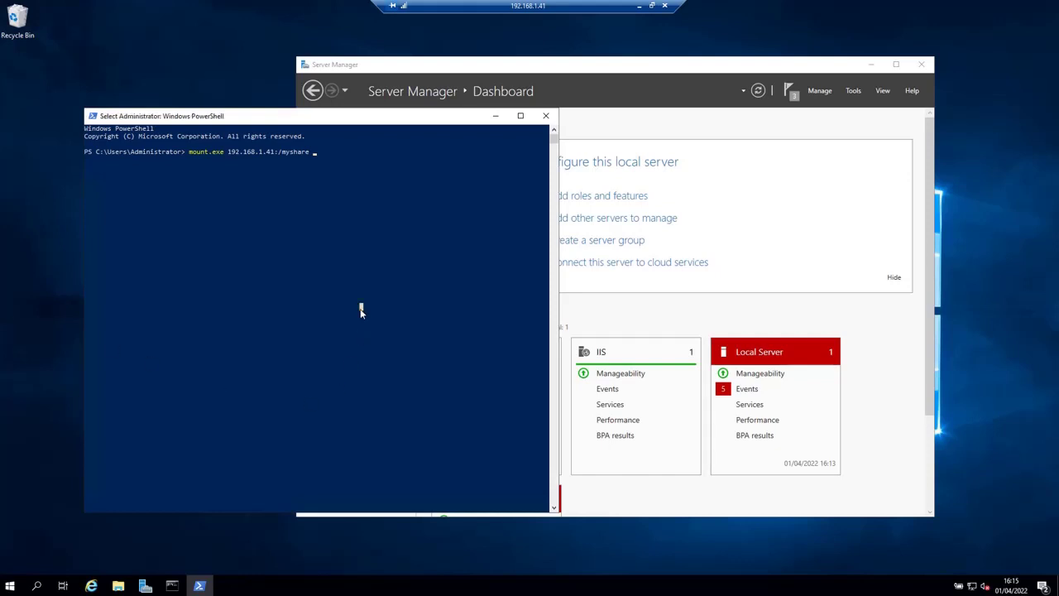
{"action": "type", "text": "Z:\\"}
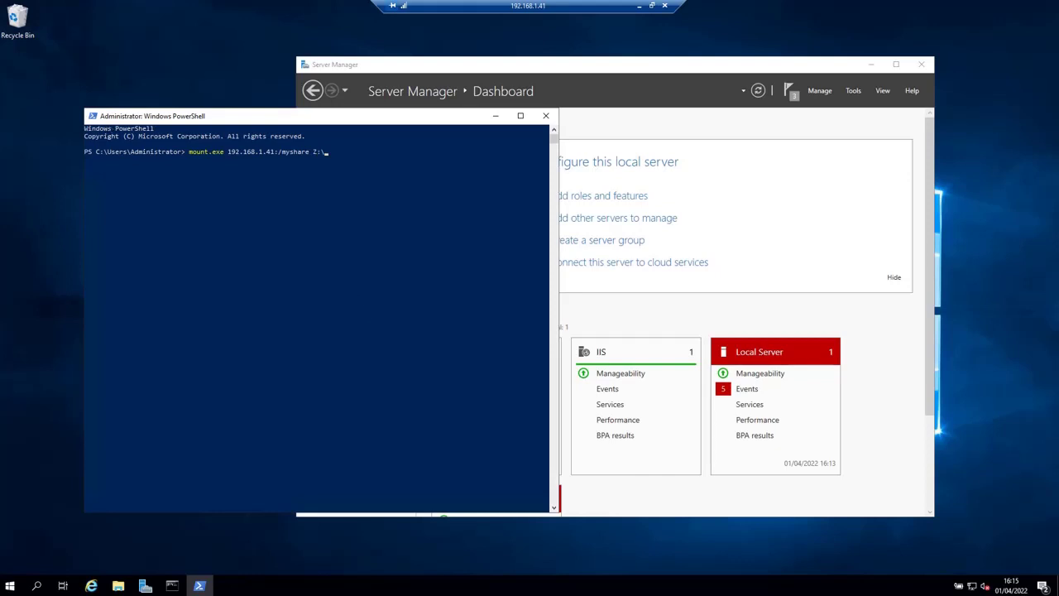
{"action": "left_click", "coordinate": [418, 239]}
{"action": "key", "text": "Return"}
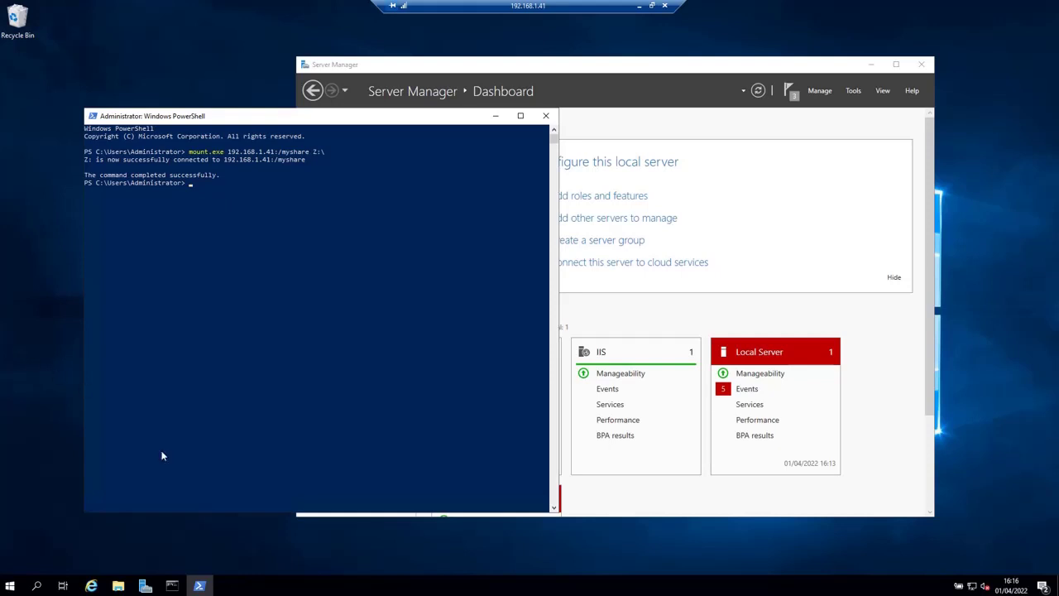
Step: Open File Explorer, refresh This PC, and open the myshare (Z:) network drive
{"action": "left_click", "coordinate": [118, 586]}
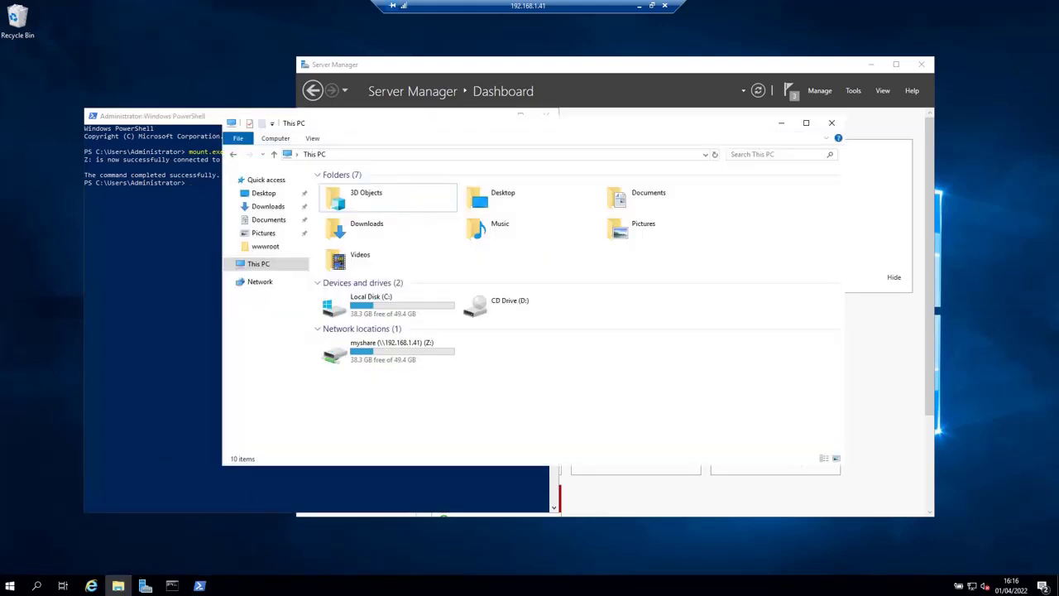
{"action": "left_click", "coordinate": [437, 358]}
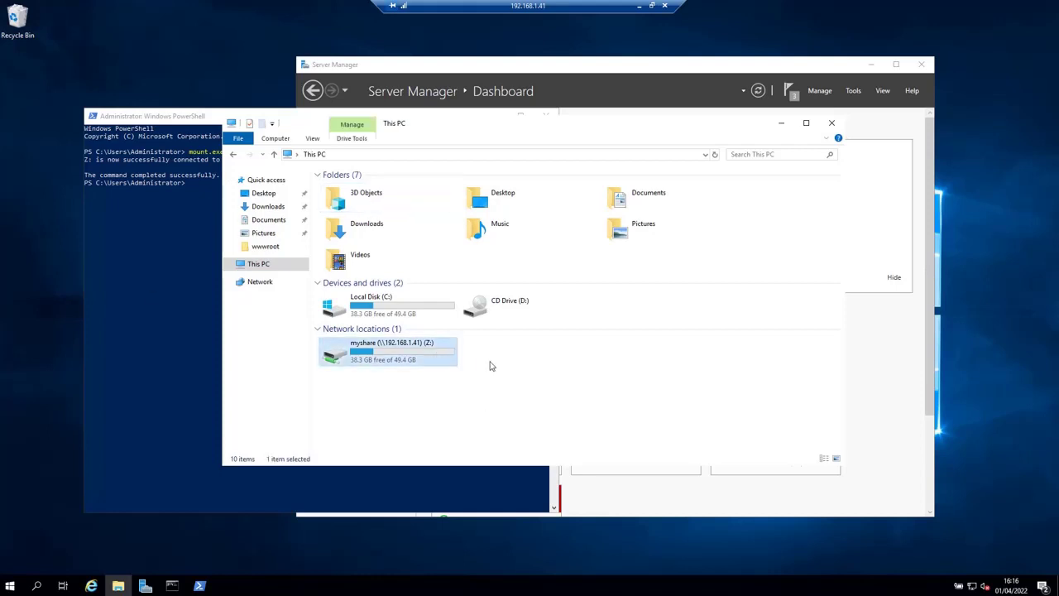
{"action": "left_click", "coordinate": [715, 155]}
{"action": "double_click", "coordinate": [420, 360]}
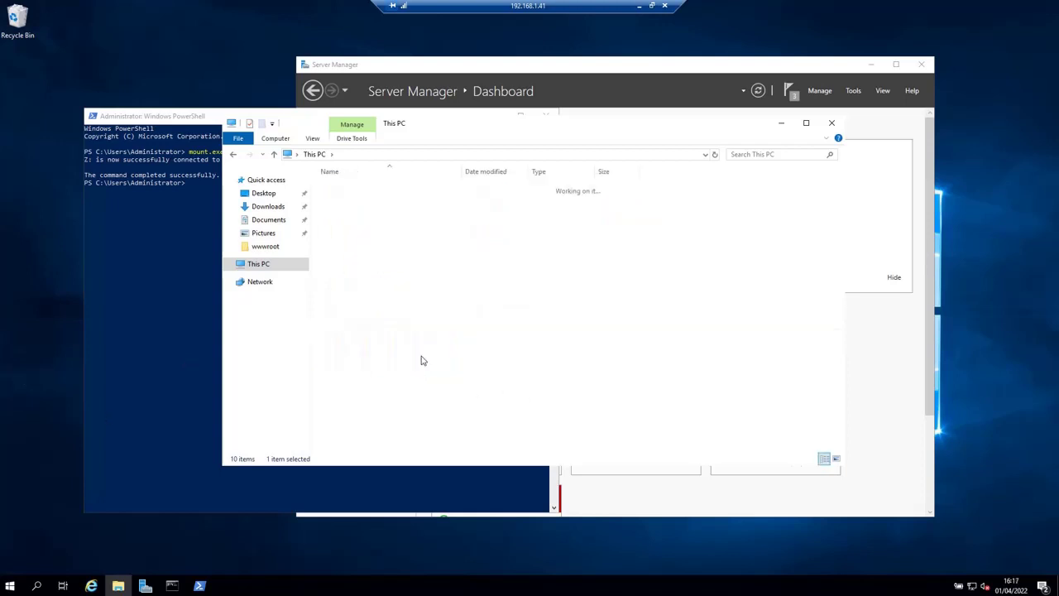
Step: Create a new folder named 'tes dire' on the Z: share
{"action": "right_click", "coordinate": [438, 258]}
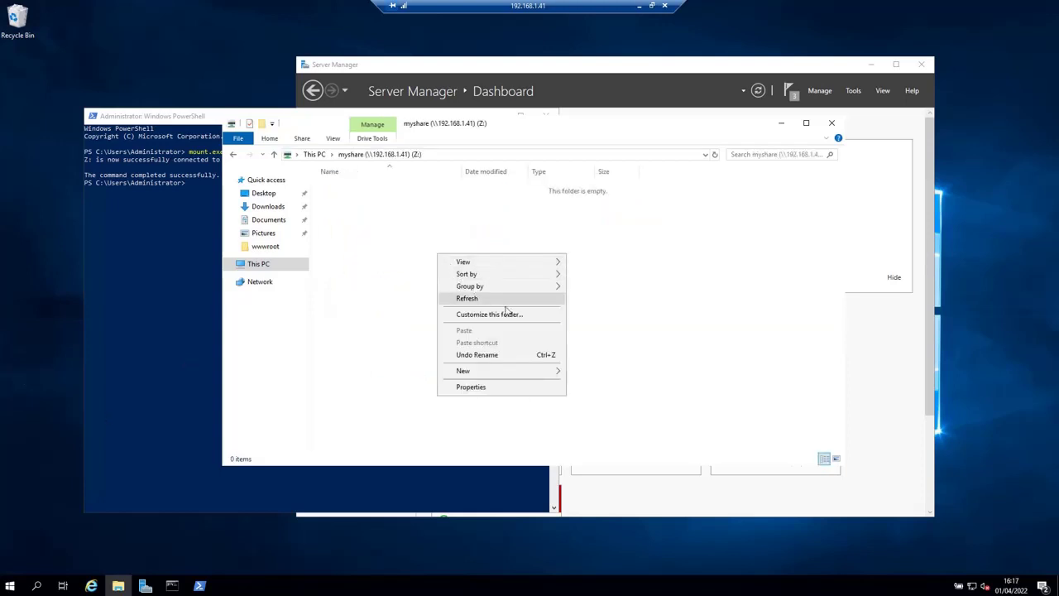
{"action": "mouse_move", "coordinate": [545, 375]}
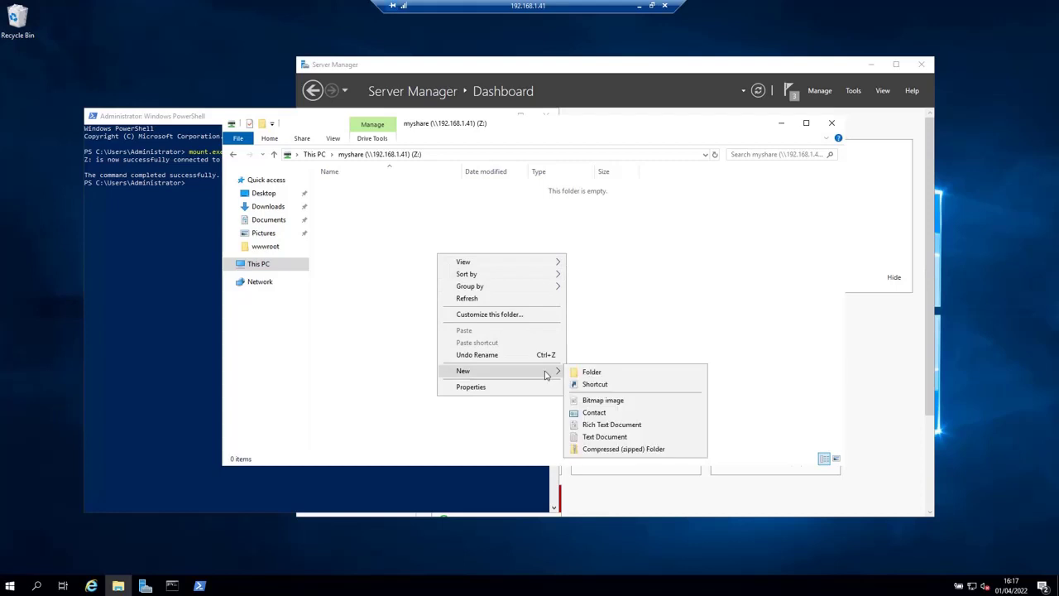
{"action": "left_click", "coordinate": [574, 373]}
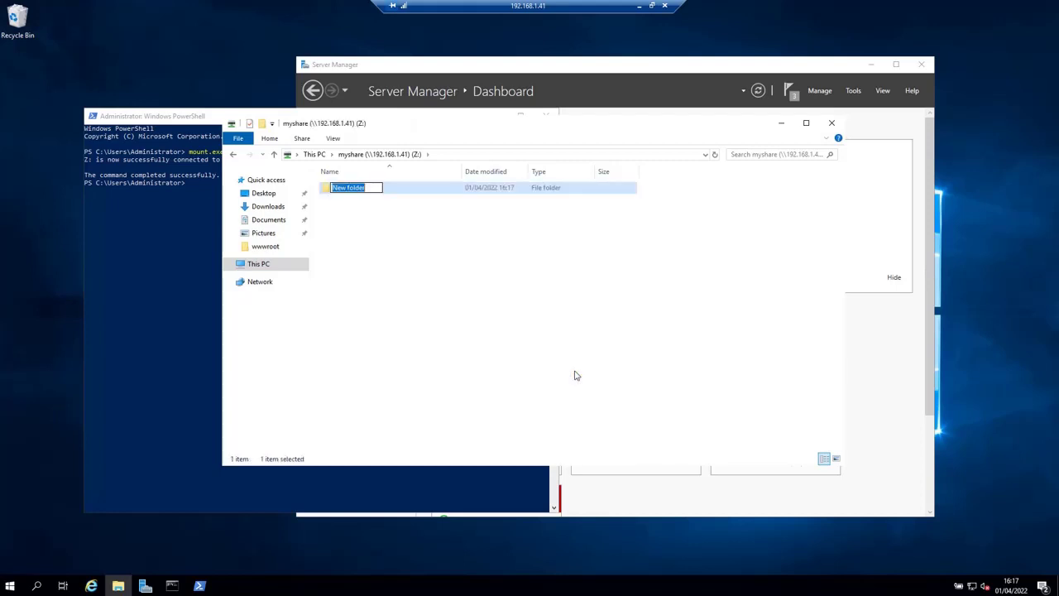
{"action": "type", "text": "tes dire"}
{"action": "key", "text": "Return"}
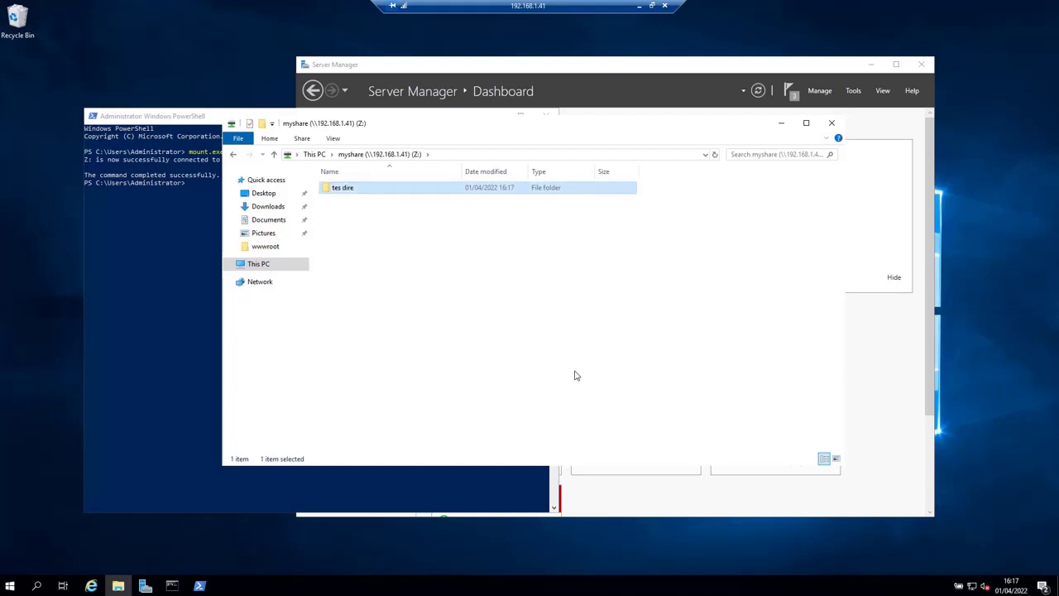
Step: Create a text document 'test file.txt', write 'hello' in it, and close it
{"action": "right_click", "coordinate": [416, 271]}
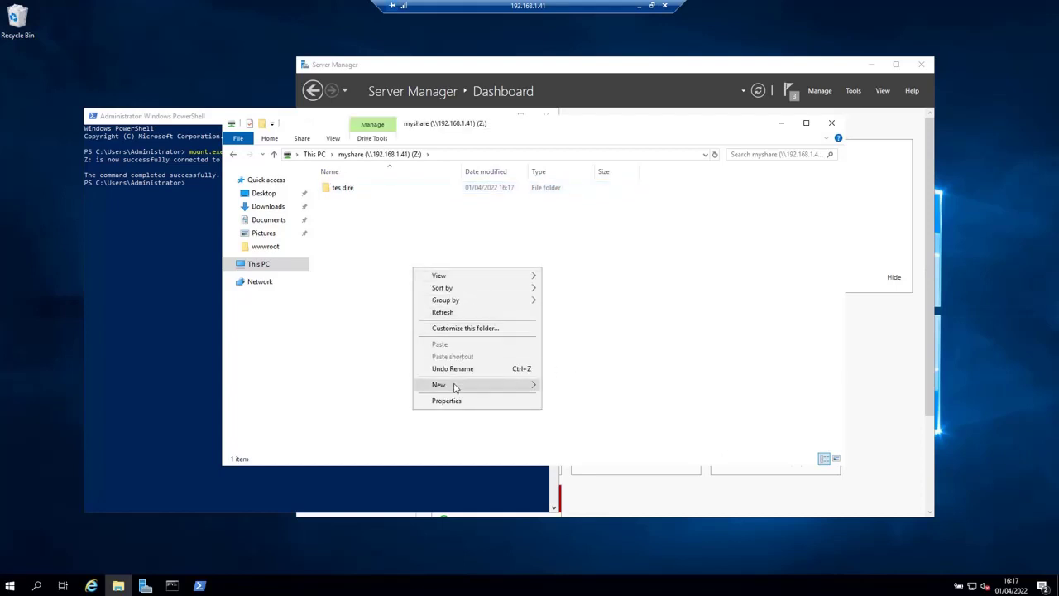
{"action": "mouse_move", "coordinate": [518, 387]}
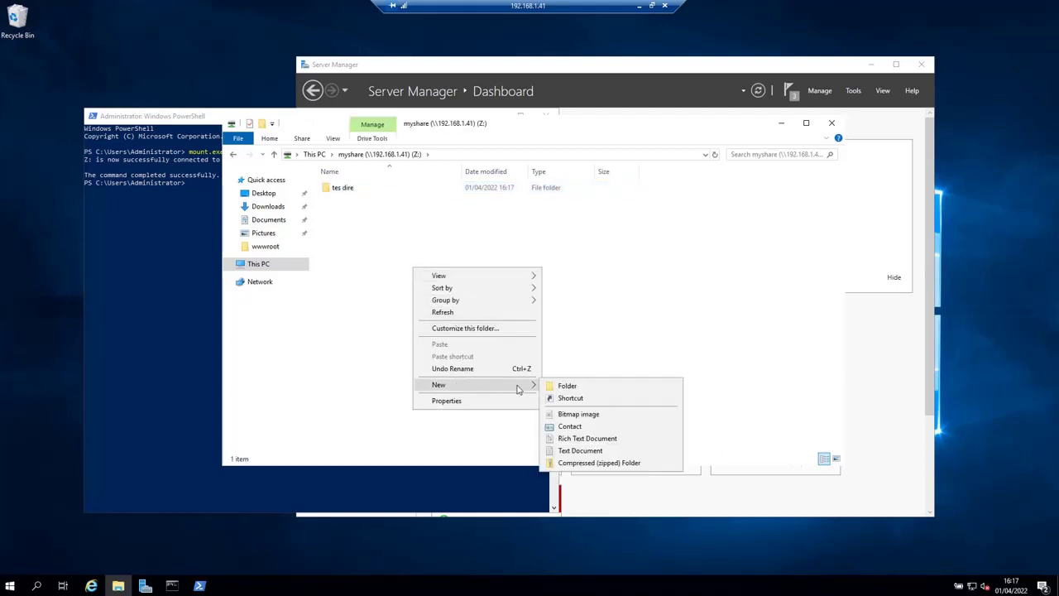
{"action": "left_click", "coordinate": [562, 450]}
{"action": "type", "text": "test file"}
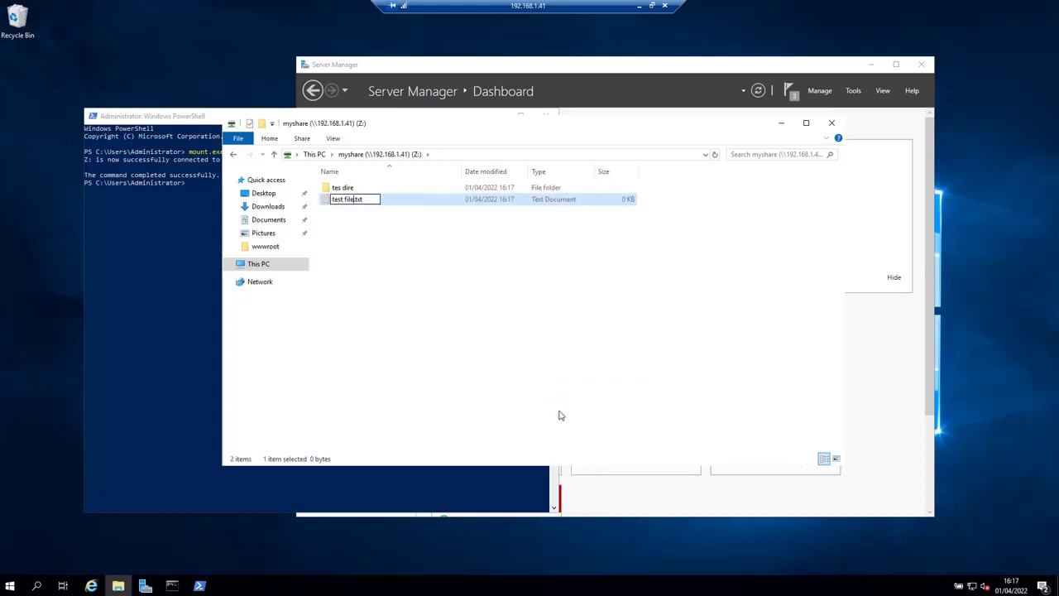
{"action": "key", "text": "Return"}
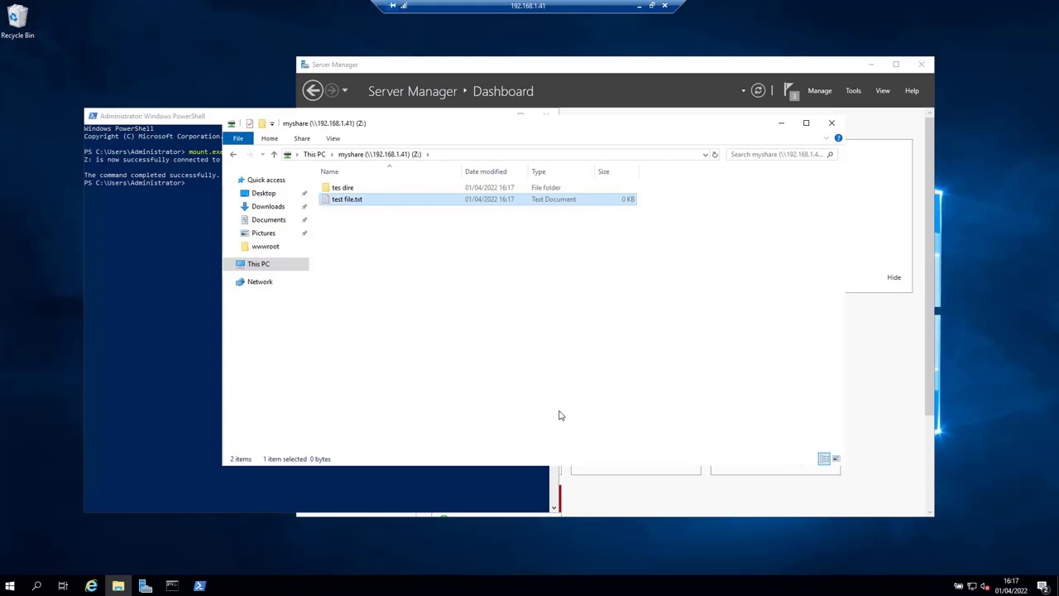
{"action": "double_click", "coordinate": [364, 202]}
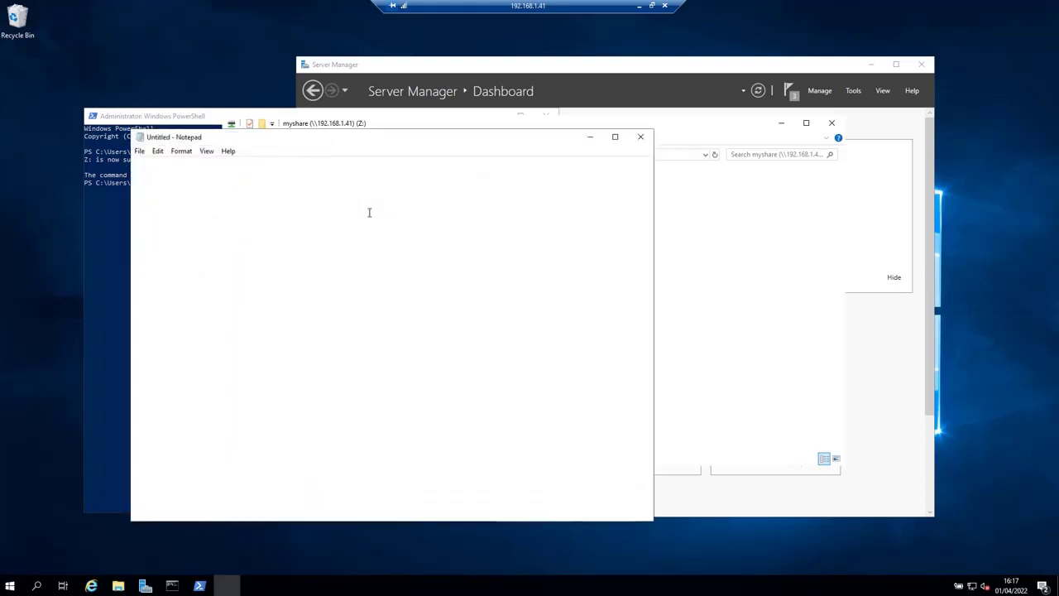
{"action": "type", "text": "hello"}
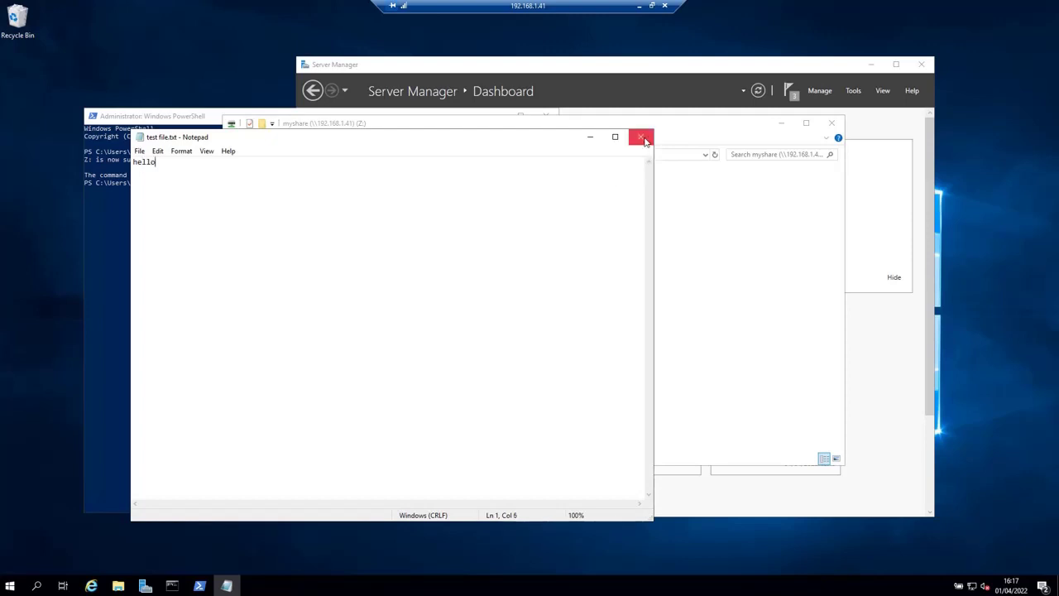
{"action": "left_click", "coordinate": [640, 137]}
Step: Delete the 'tes dire' folder from its context menu, confirm with Yes, and refresh the Z: drive
{"action": "left_click", "coordinate": [381, 240]}
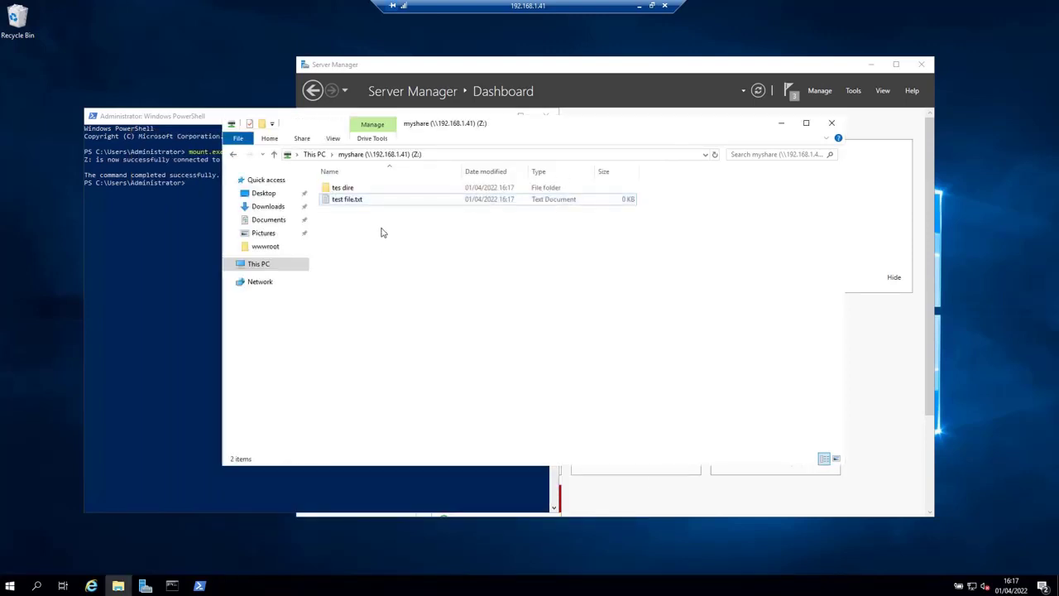
{"action": "left_click", "coordinate": [349, 189]}
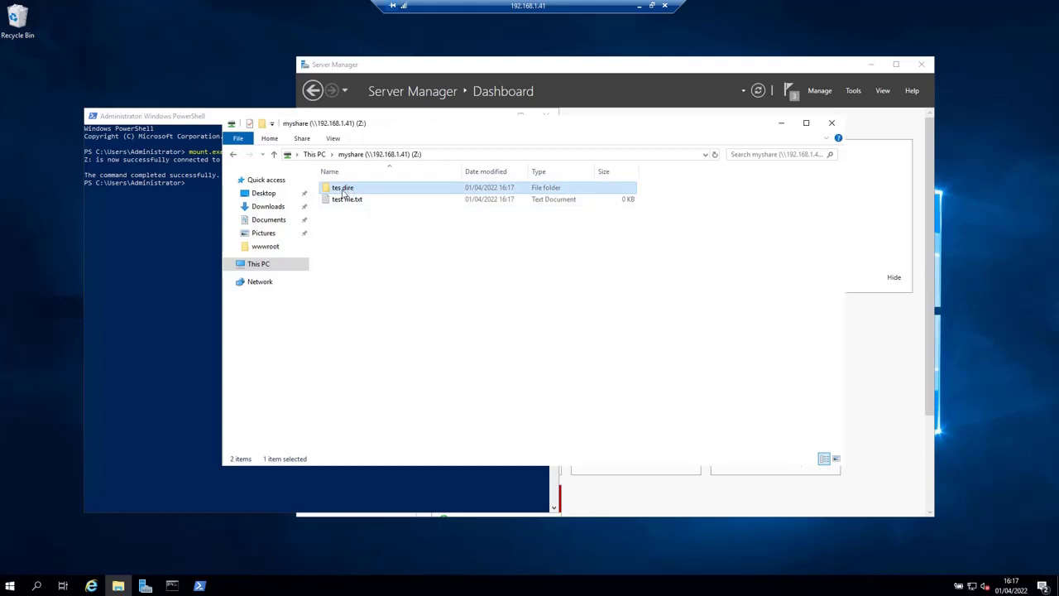
{"action": "right_click", "coordinate": [343, 193]}
{"action": "left_click", "coordinate": [396, 313]}
{"action": "left_click", "coordinate": [578, 340]}
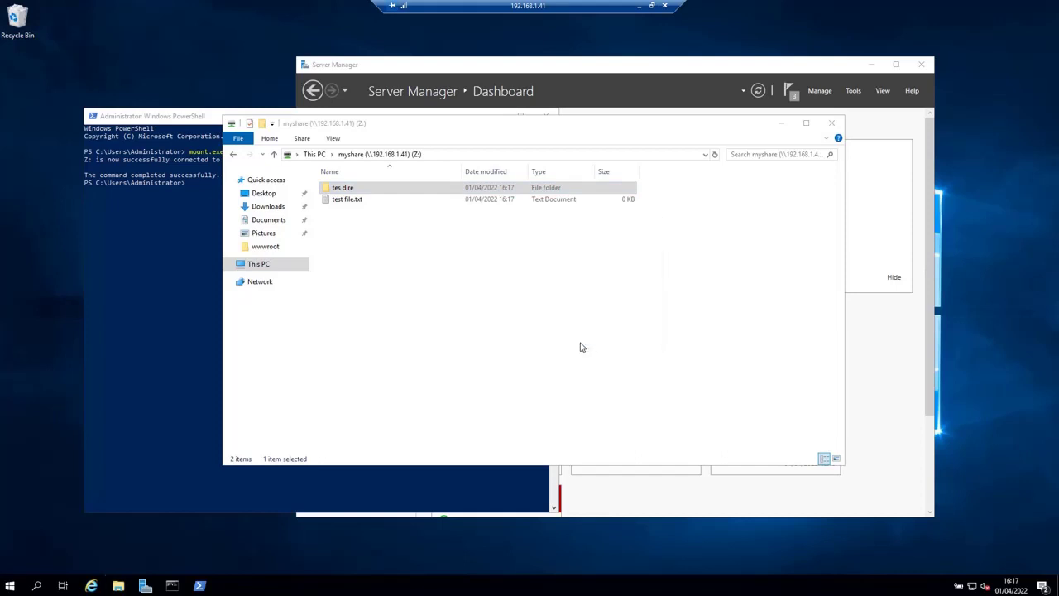
{"action": "left_click", "coordinate": [715, 154]}
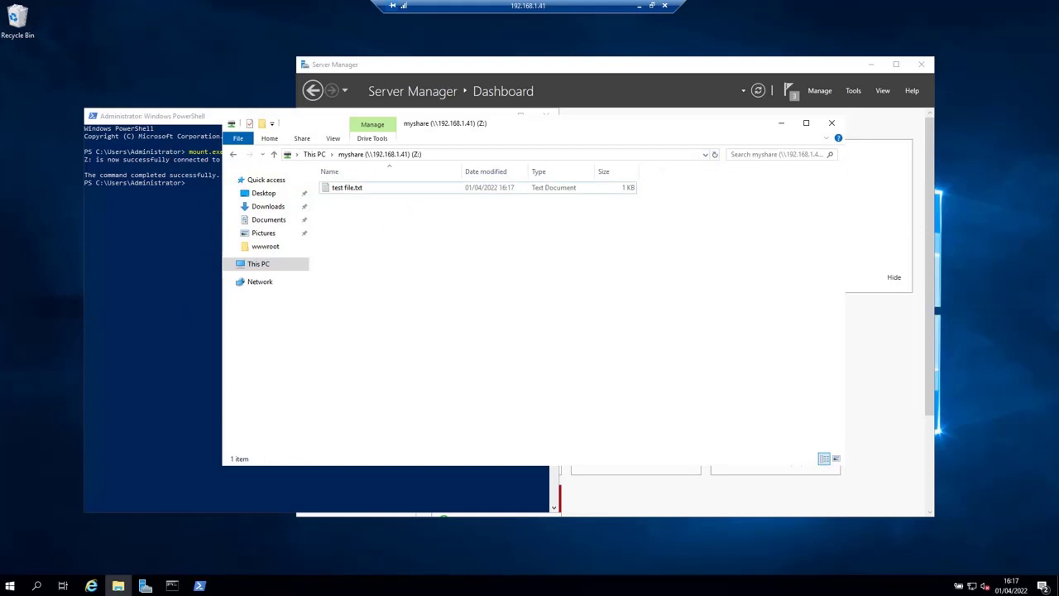